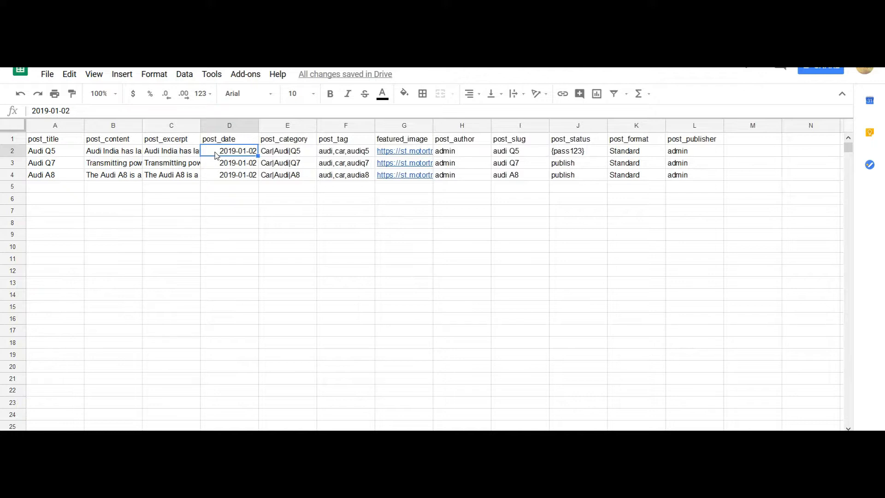
# Step: Examine the sheet's post category, author, tag, featured image and status columns, including how the Audi Q5 entries are written
pyautogui.click(309, 154)
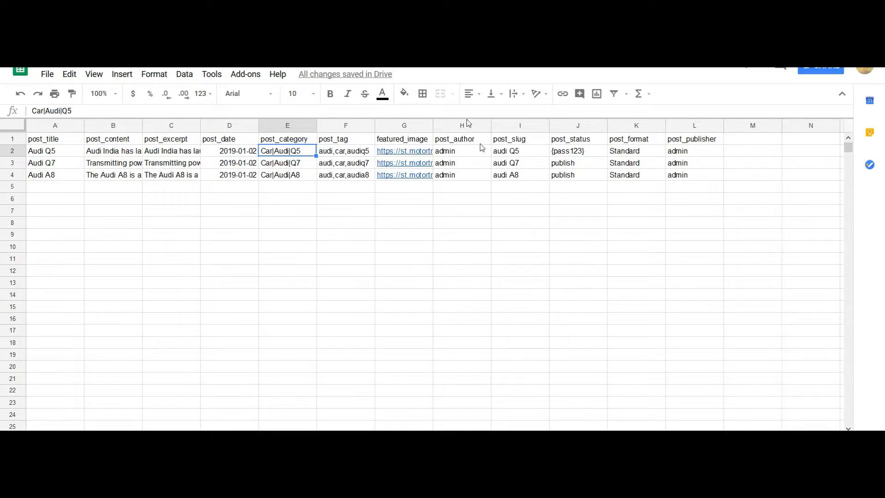
pyautogui.click(475, 155)
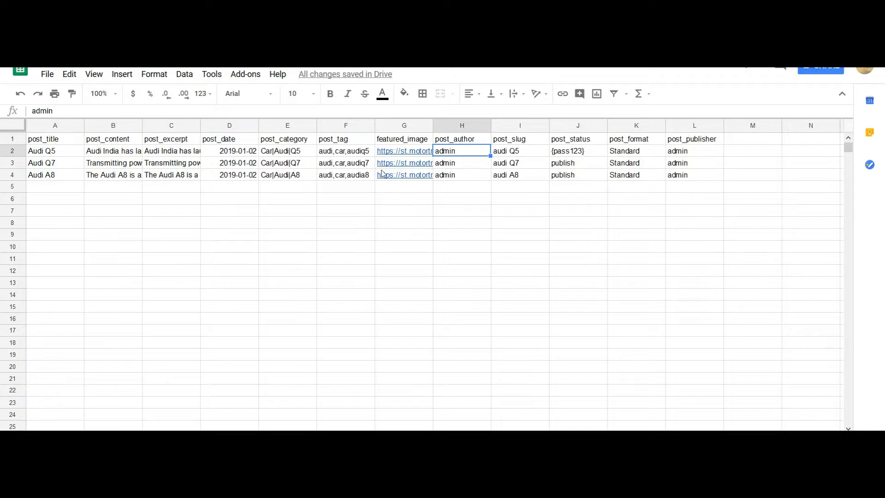
pyautogui.click(310, 154)
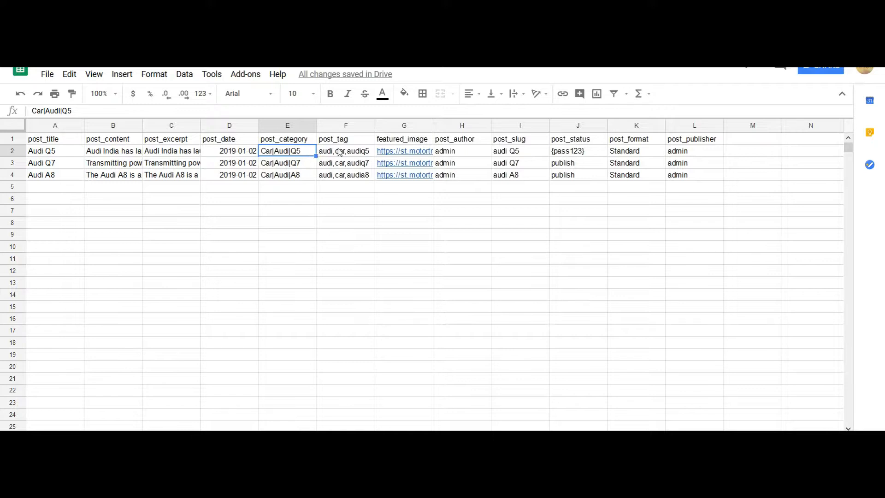
pyautogui.click(358, 155)
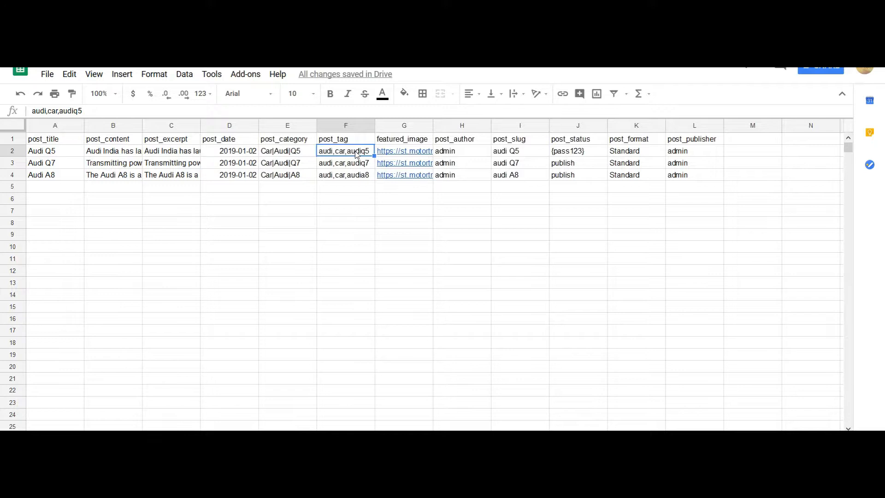
pyautogui.click(404, 143)
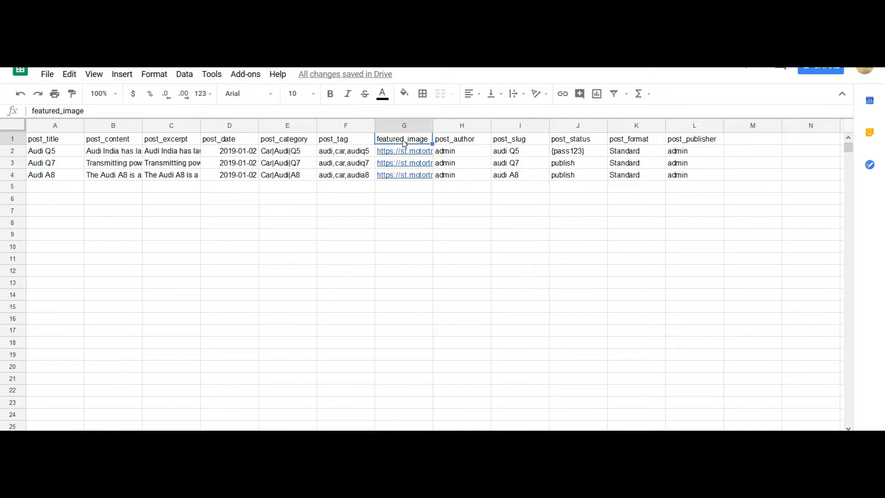
pyautogui.click(592, 141)
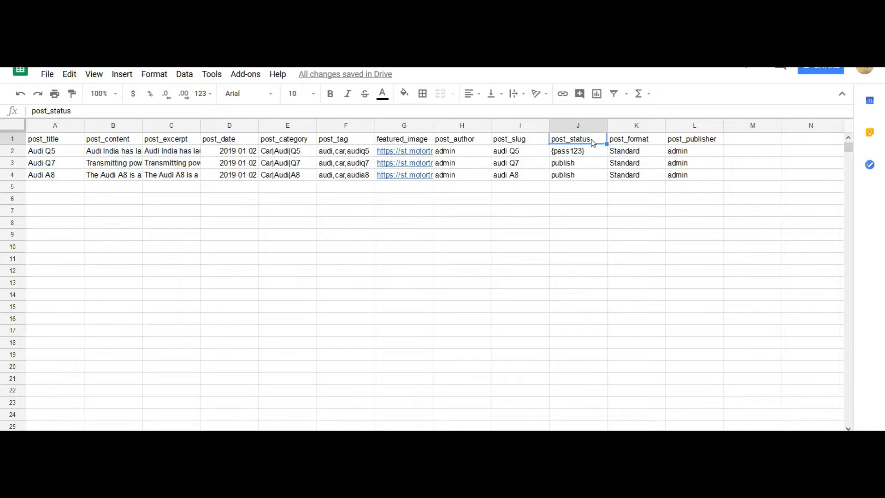
pyautogui.click(595, 155)
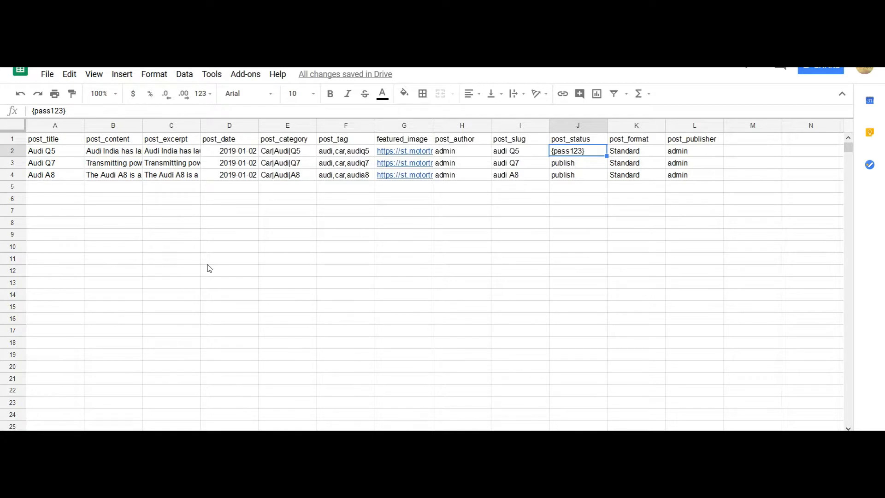
# Step: Copy the web page link of the entire document from the publish-to-web settings and close them
pyautogui.click(49, 76)
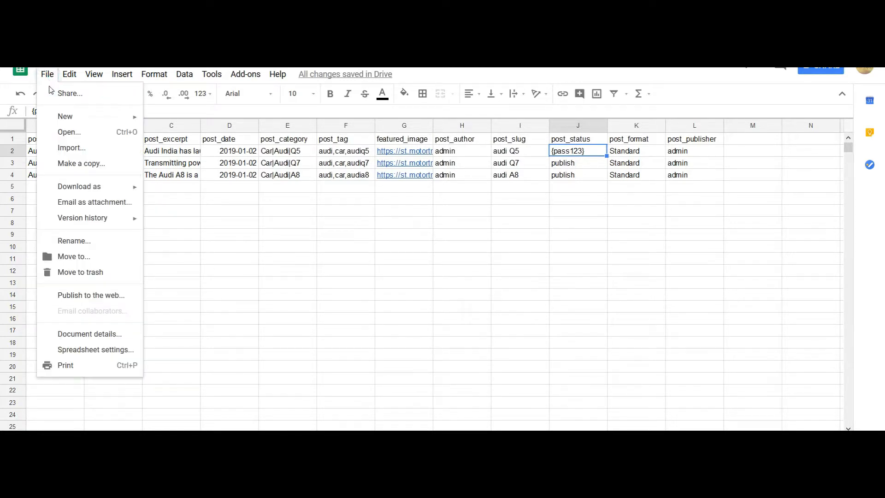
pyautogui.click(90, 297)
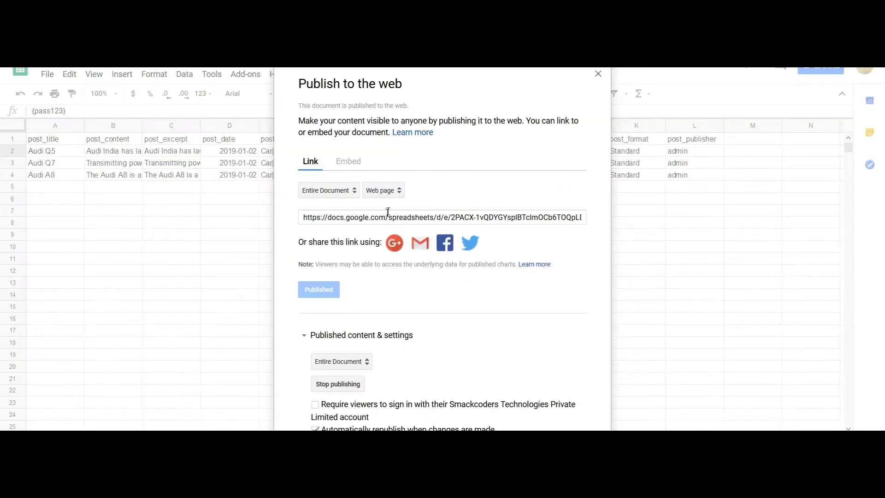
pyautogui.click(393, 216)
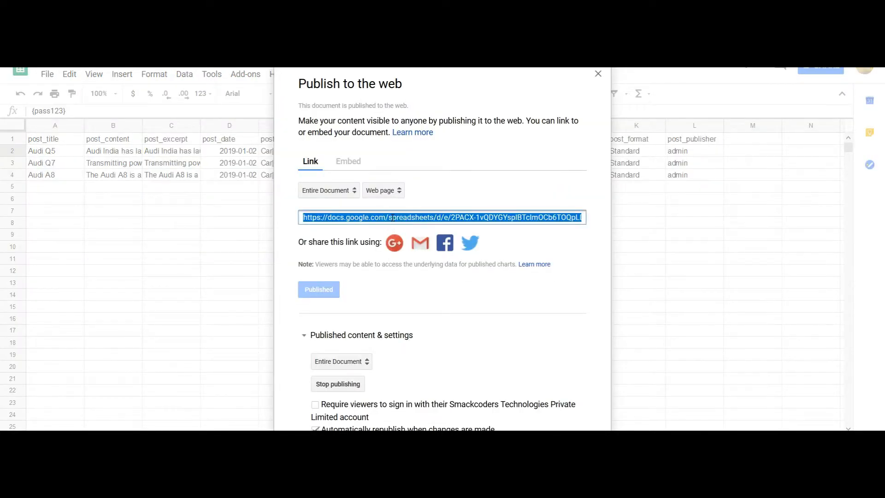
pyautogui.click(598, 74)
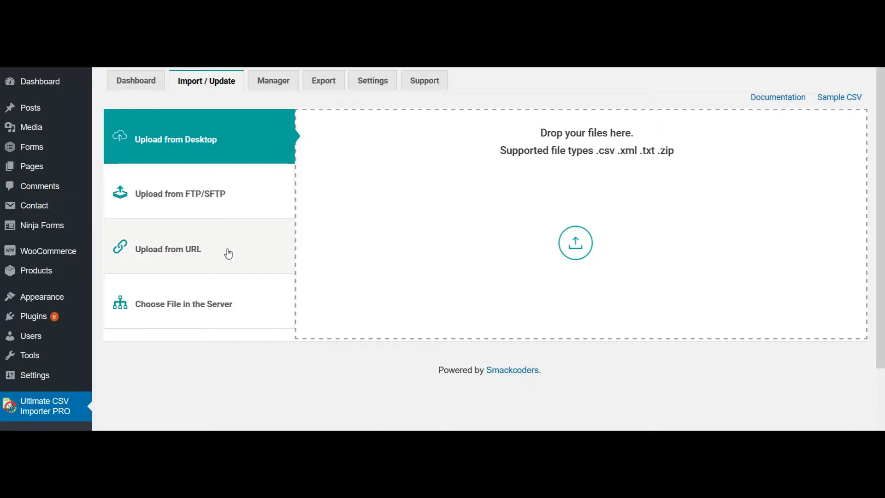
# Step: In WordPress's Ultimate CSV Importer PRO, upload the published sheet link from URL and proceed with importing its records as new Posts
pyautogui.click(228, 251)
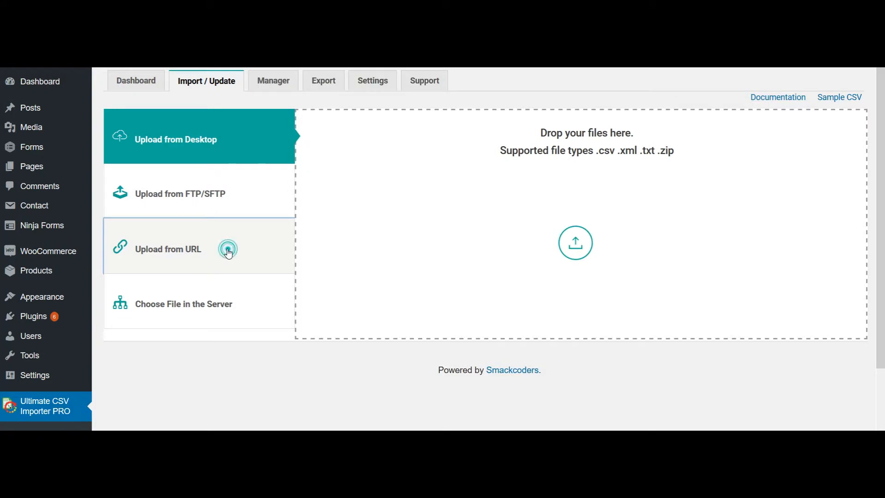
pyautogui.click(393, 203)
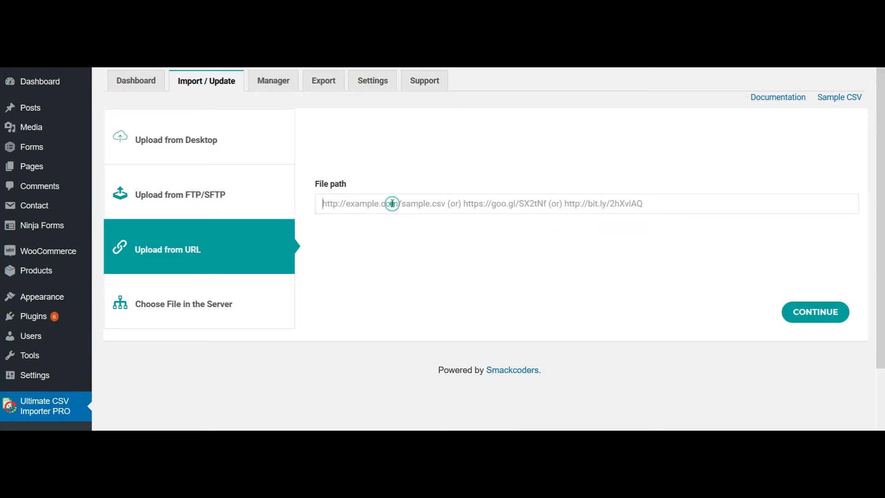
pyautogui.write('https://docs.google.com/spreadsheets/d/e/2PACX-1vQDYGYsplBTclmOCb6TOQpLD2JIRVGBuyb8DGmtypYgQdaXhTCGSc72TjYKQ7qncPtib7eeG6YMSxZN/pubhtml')
pyautogui.click(644, 281)
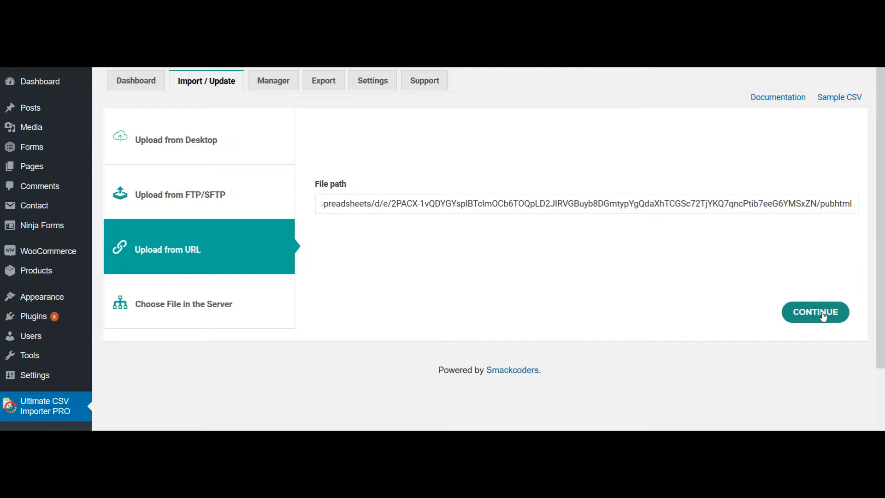
pyautogui.click(823, 315)
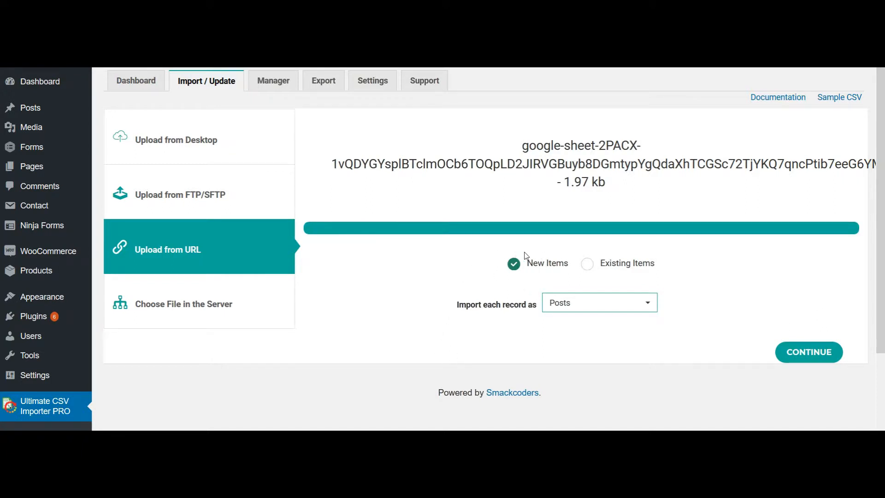
pyautogui.click(818, 353)
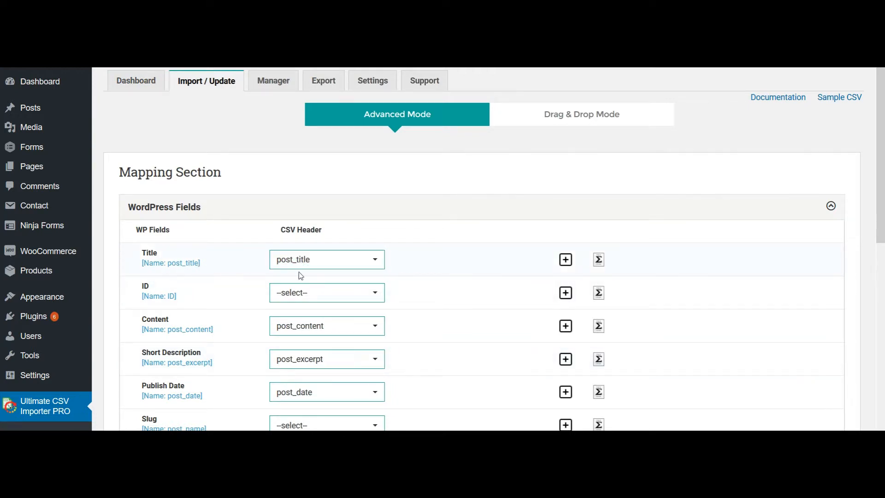
# Step: Accept the suggested WordPress field mapping and save it as a new template under the proposed name
pyautogui.scroll(-2, 463, 416)
pyautogui.scroll(-6, 464, 416)
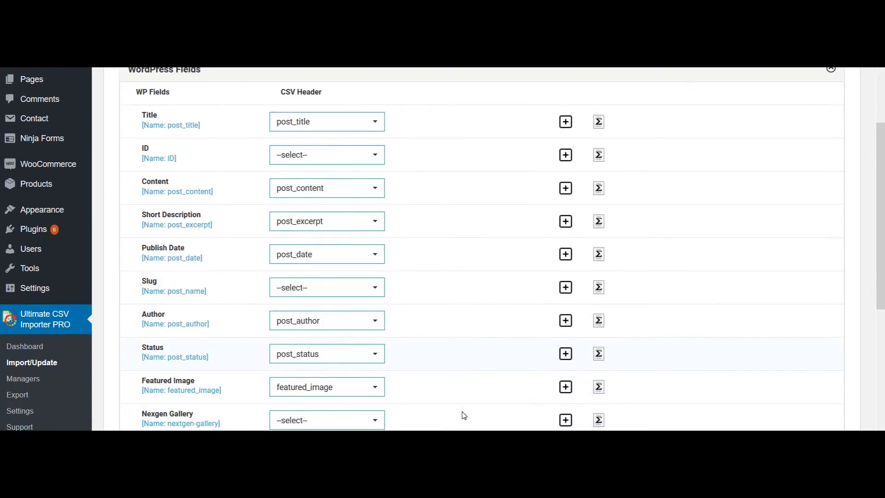
pyautogui.scroll(-2, 463, 416)
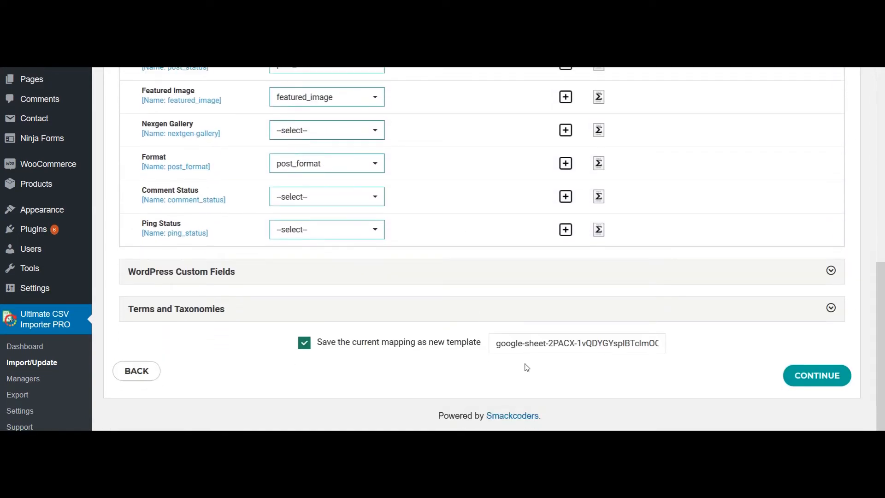
pyautogui.click(815, 376)
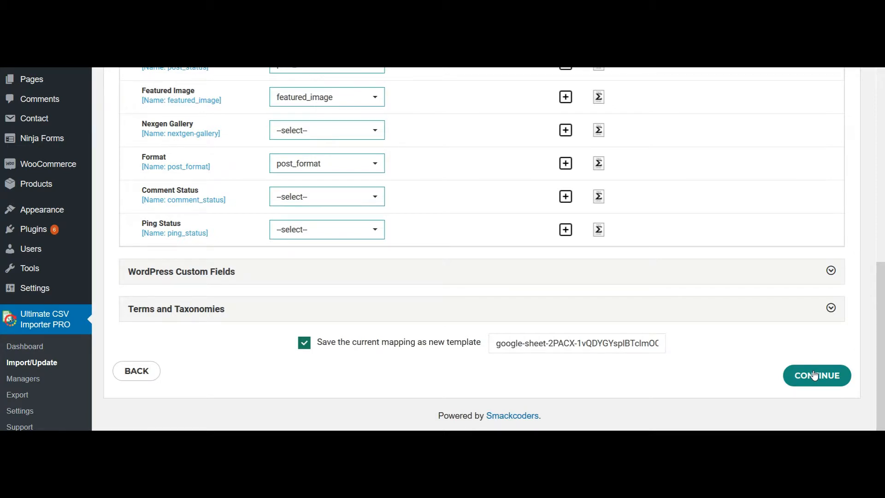
# Step: Accept the media handling settings with external image download on and the Medium image size
pyautogui.scroll(-3, 635, 406)
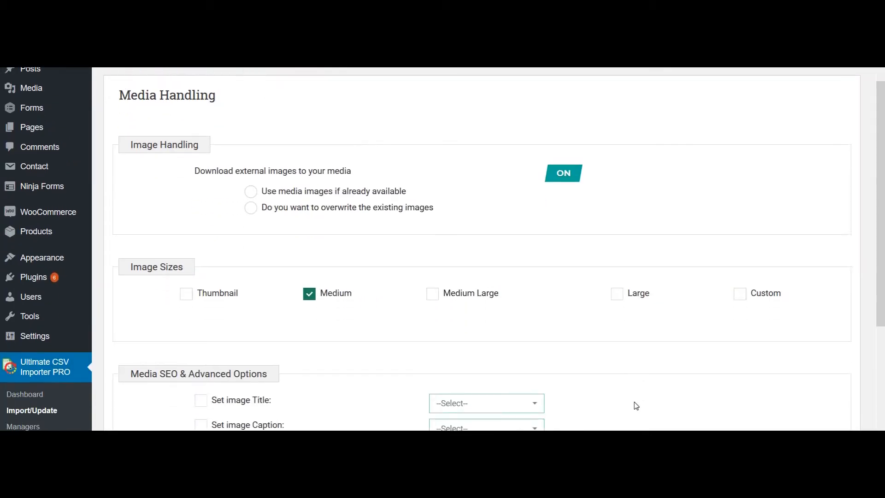
pyautogui.scroll(-3, 636, 406)
pyautogui.click(825, 362)
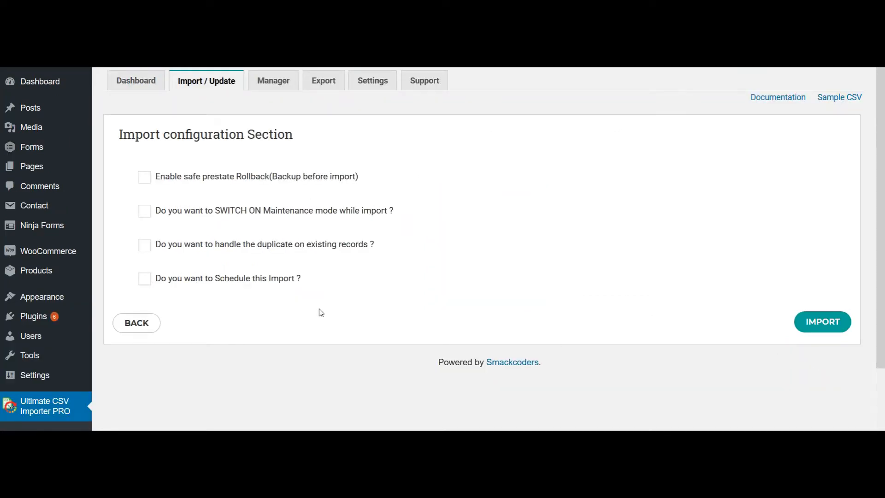
# Step: Run the import immediately without a schedule, leaving all import configuration options off, and check its log
pyautogui.click(145, 286)
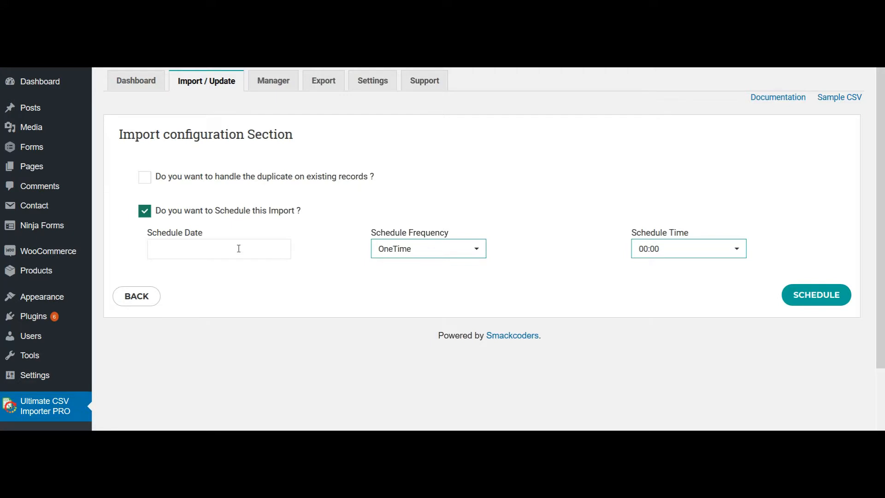
pyautogui.click(145, 212)
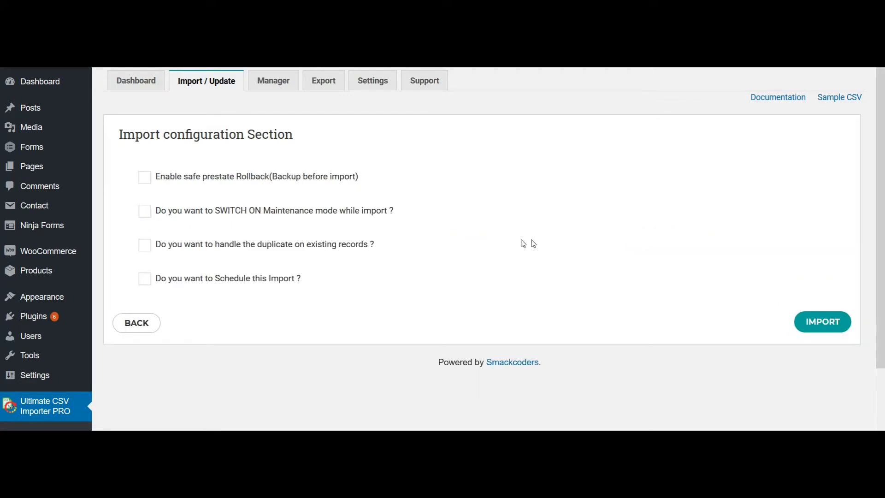
pyautogui.click(811, 325)
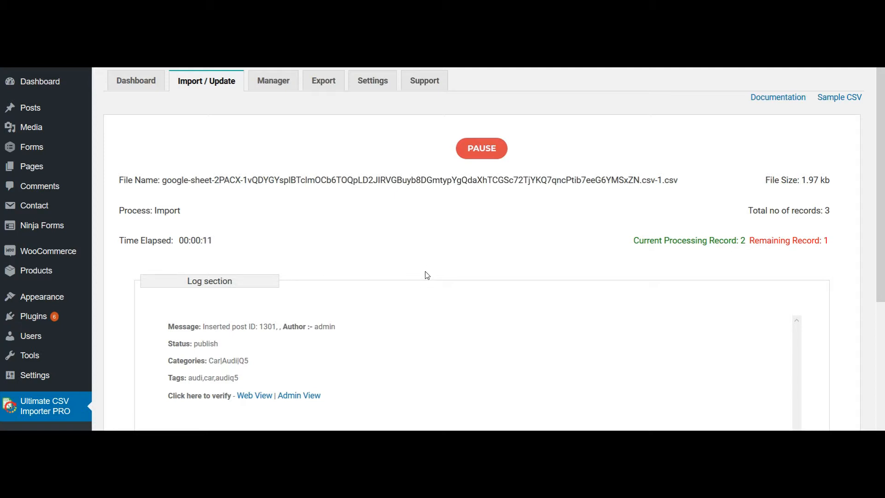
pyautogui.scroll(-1, 427, 279)
pyautogui.scroll(-1, 428, 279)
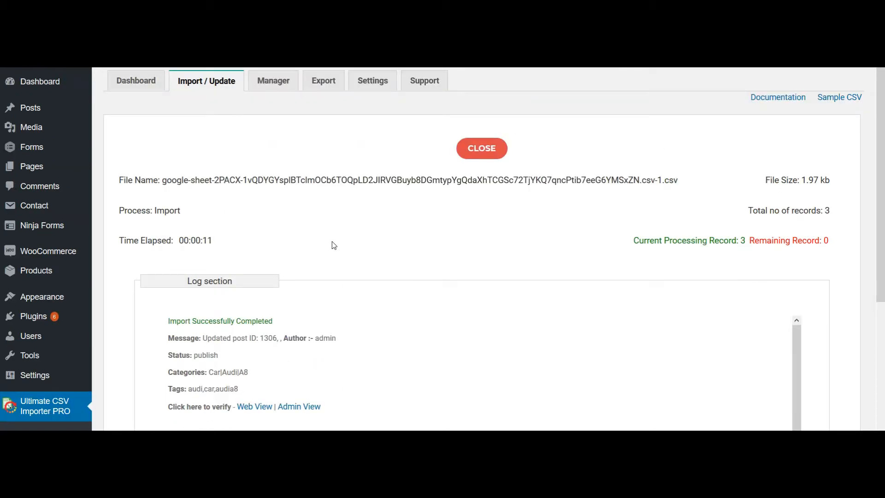
# Step: Open the imported Audi A8 post in the admin view and check its categories and tags
pyautogui.click(299, 410)
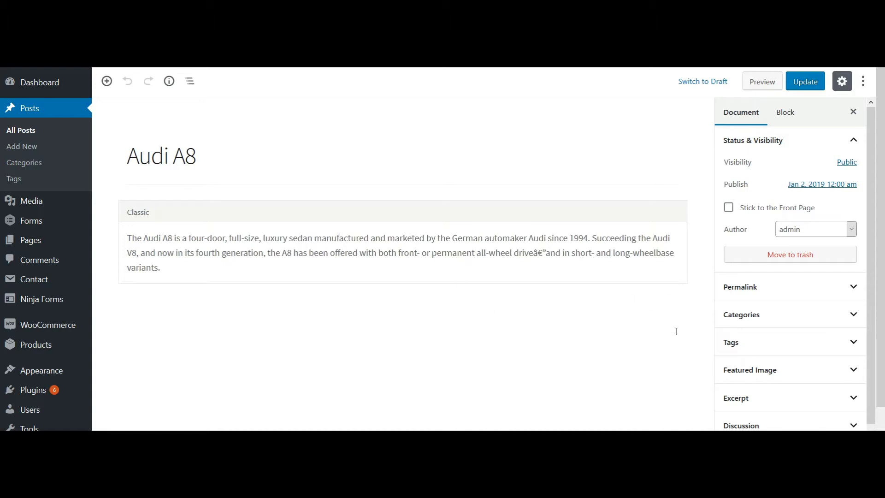
pyautogui.click(757, 319)
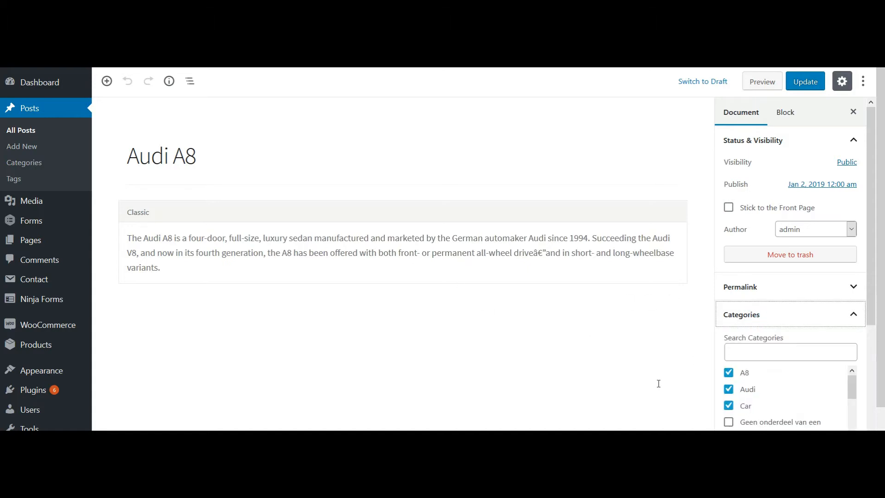
pyautogui.scroll(-2, 658, 383)
pyautogui.scroll(2, 658, 383)
pyautogui.click(788, 316)
pyautogui.click(782, 343)
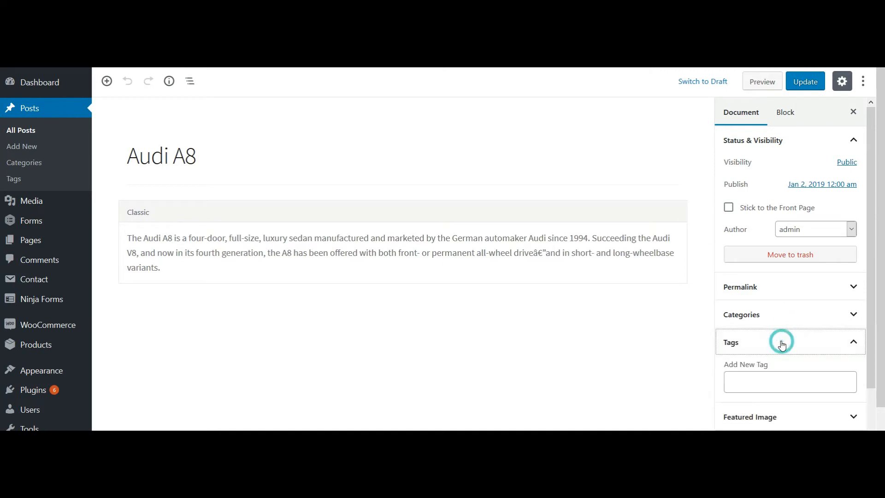
pyautogui.click(854, 343)
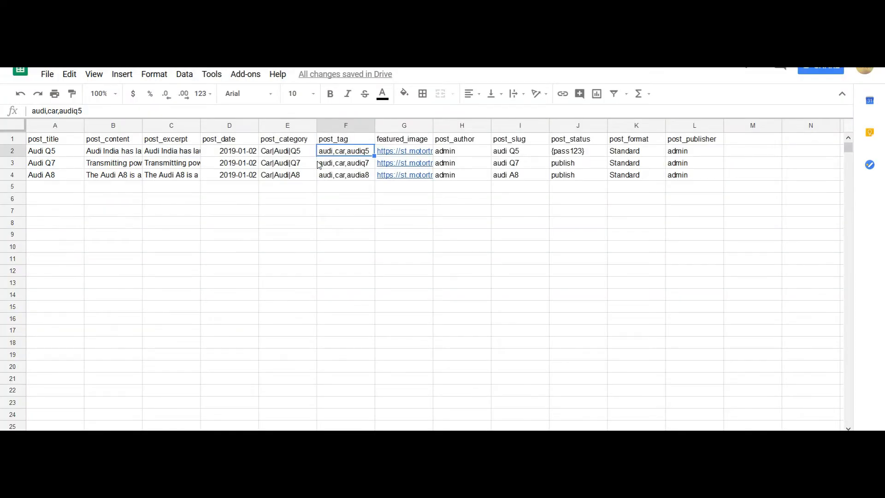
# Step: In the Google Sheet, append the tag "luxury" to the Audi A8 row's post_tag entry
pyautogui.doubleClick(369, 176)
pyautogui.write(',luxury')
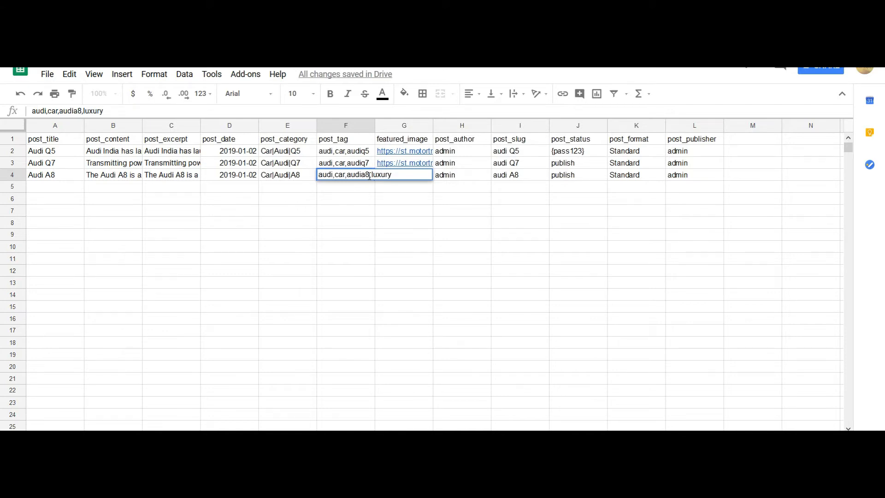
pyautogui.press('Return')
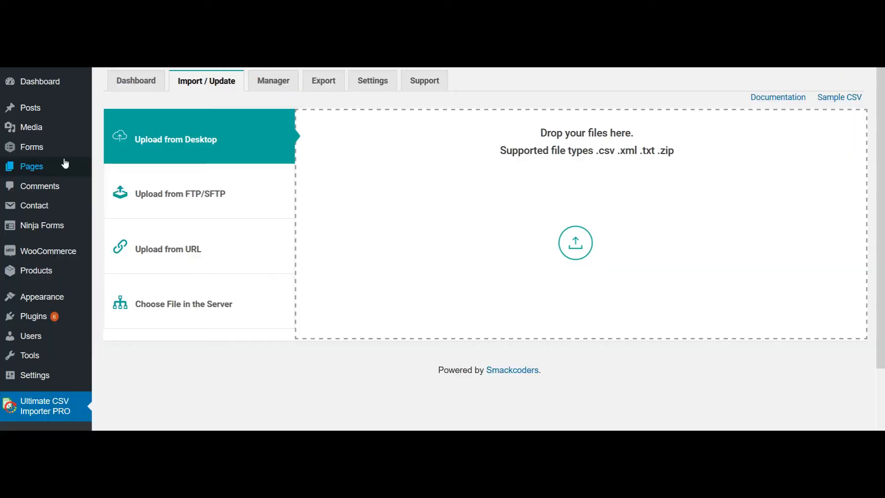
# Step: Back in Ultimate CSV Importer PRO, upload the published sheet link from URL and proceed with Existing Items as Posts
pyautogui.click(221, 243)
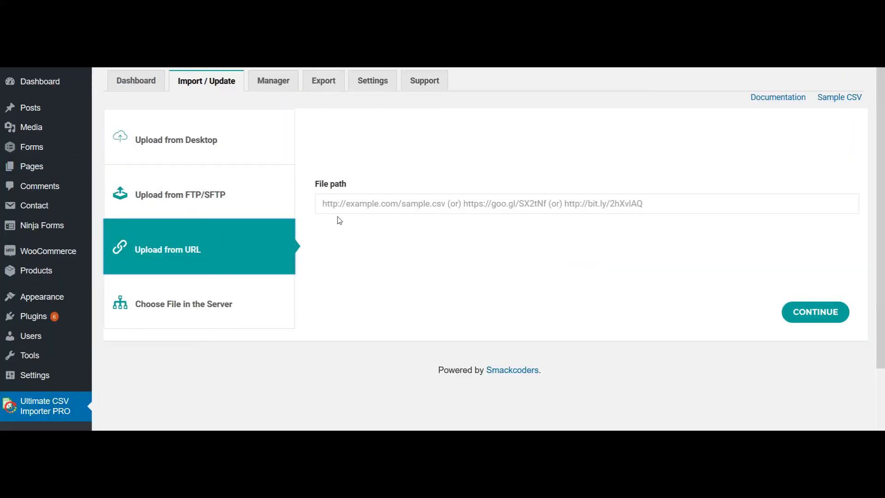
pyautogui.click(354, 204)
pyautogui.write('https://docs.google.com/spreadsheets/d/e/2PACX-1vQDYGYsplBTclmOCb6TOQpLD2JIRVGBuyb8DGmtypYgQdaXhTCGSc72TjYKQ7qncPtib7eeG6YMSxZN/pubhtml')
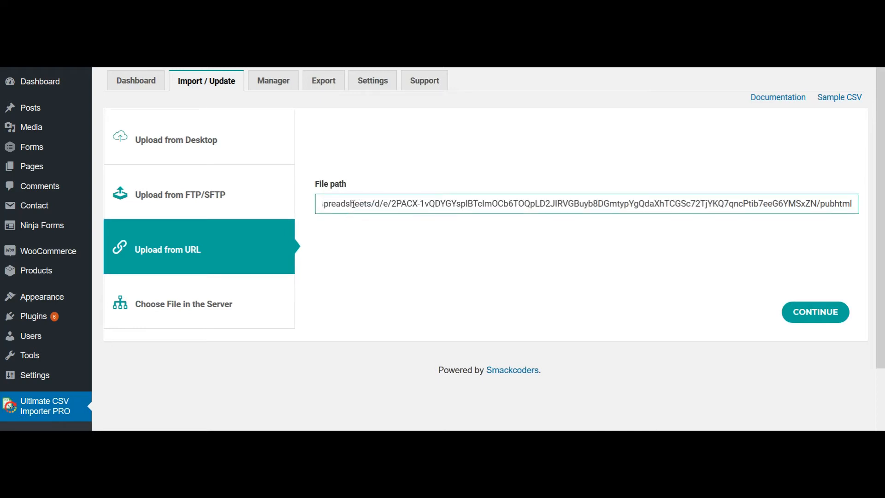
pyautogui.click(817, 316)
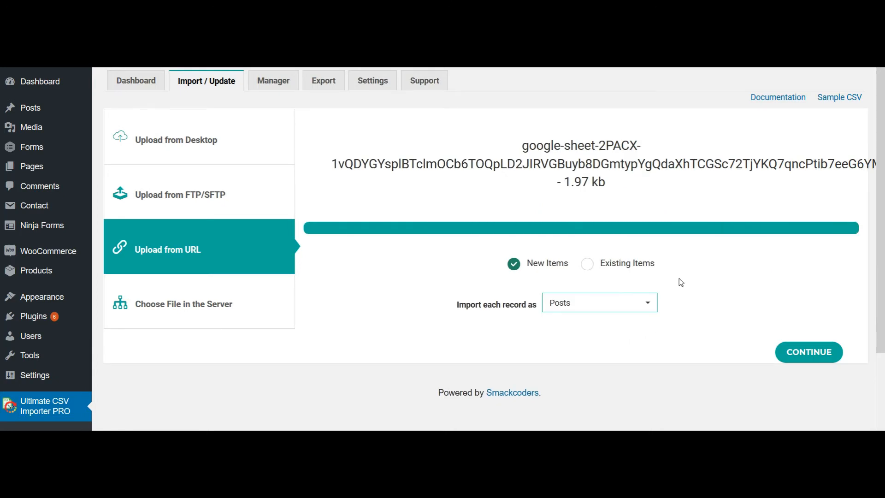
pyautogui.click(587, 267)
pyautogui.click(811, 352)
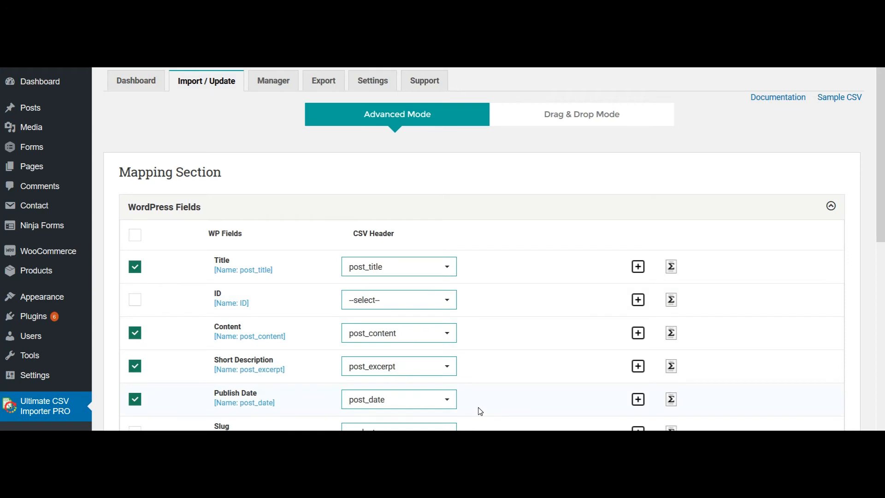
# Step: Accept the existing field mapping with the current mapping update enabled, and proceed through the media options with only the Medium image size
pyautogui.scroll(-3, 480, 410)
pyautogui.scroll(-10, 480, 411)
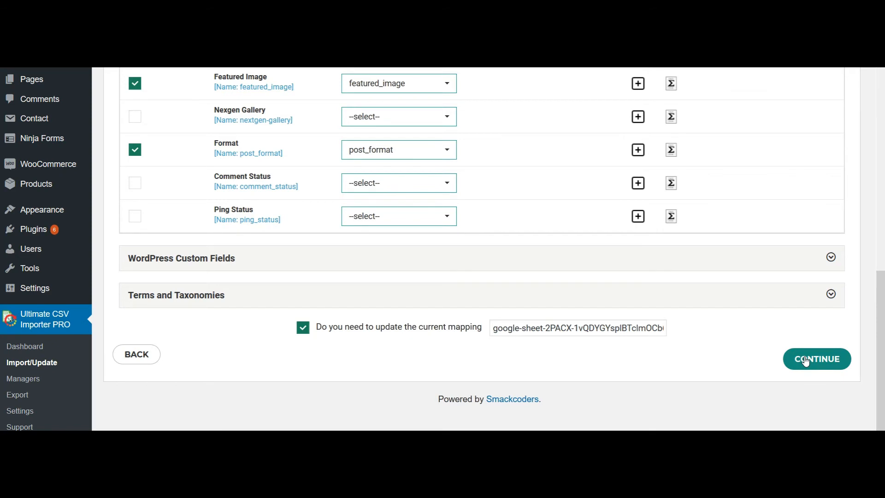
pyautogui.click(806, 362)
pyautogui.scroll(-4, 659, 376)
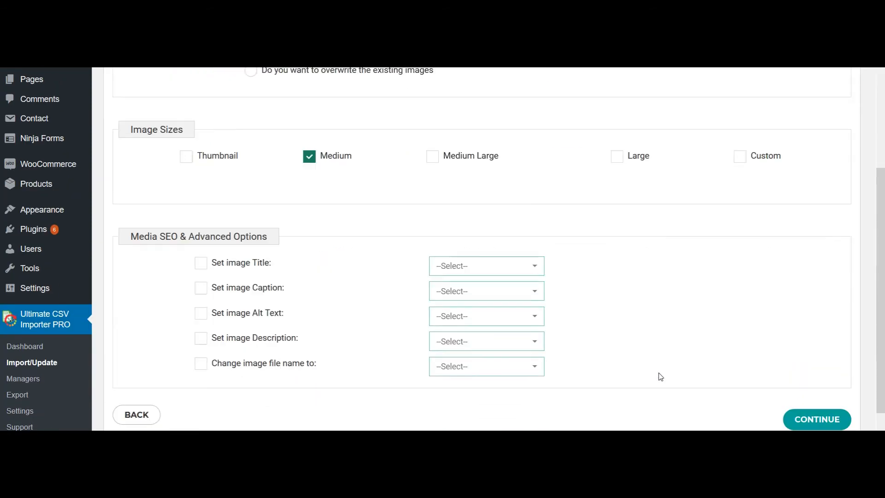
pyautogui.scroll(-2, 660, 376)
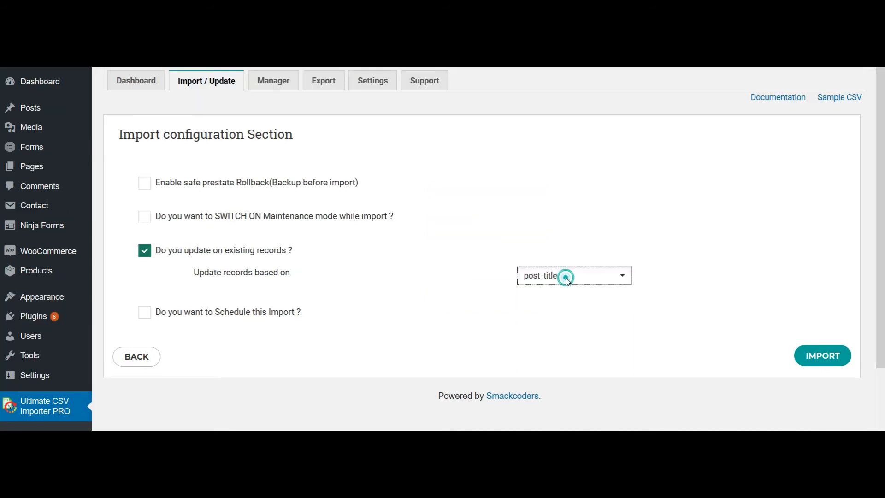
# Step: Enable updating existing records based on post_title, leave rollback, maintenance mode and scheduling off, and run the import
pyautogui.click(564, 276)
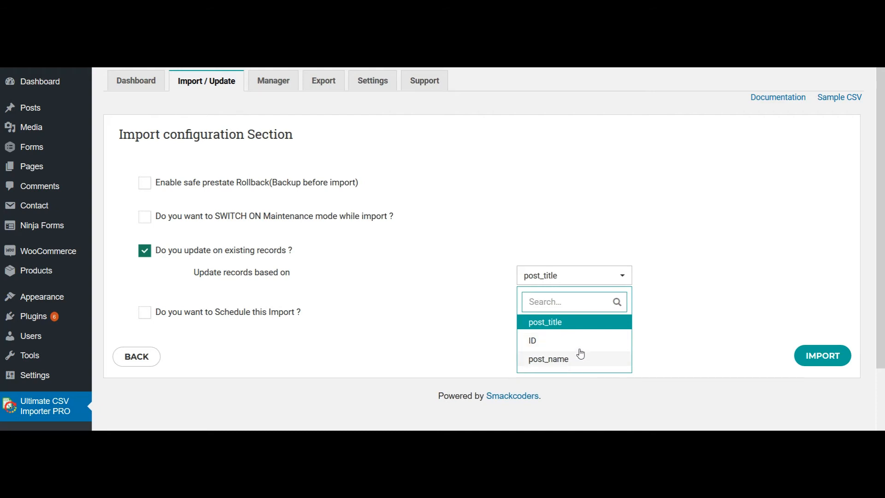
pyautogui.click(602, 327)
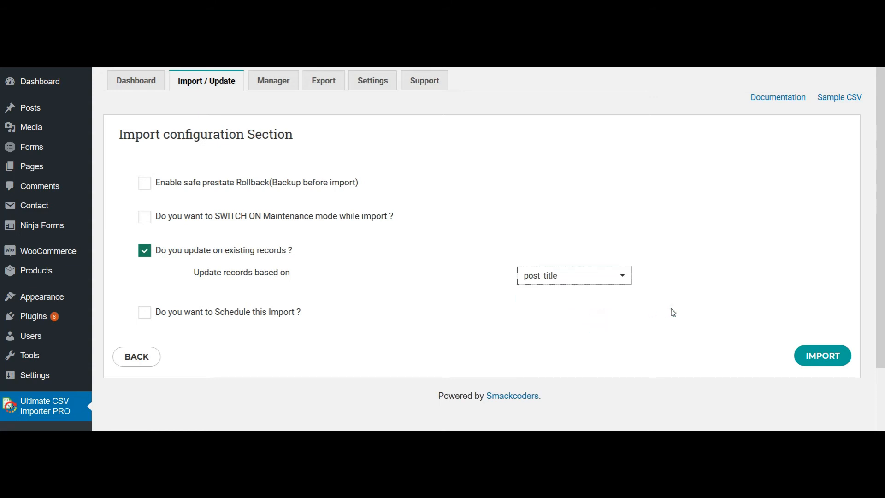
pyautogui.click(815, 362)
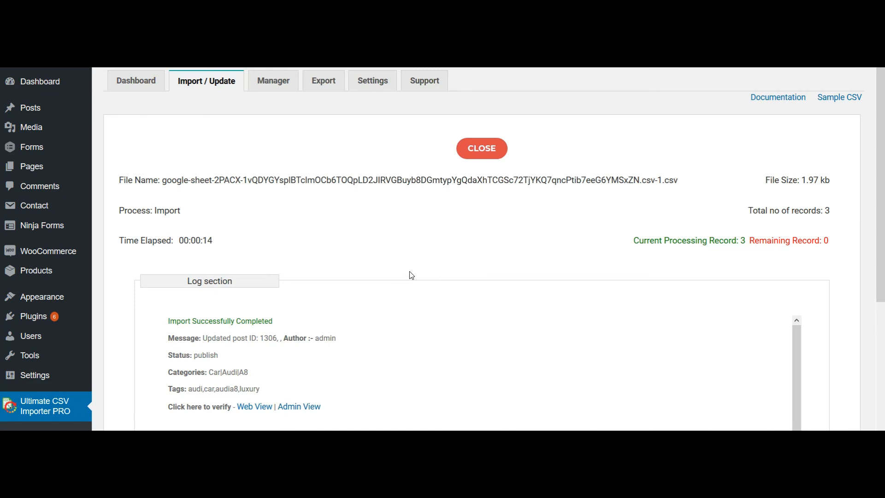
# Step: Open the updated Audi A8 post in the admin view from the import log, dismiss the block editor tip and check its tags
pyautogui.click(299, 407)
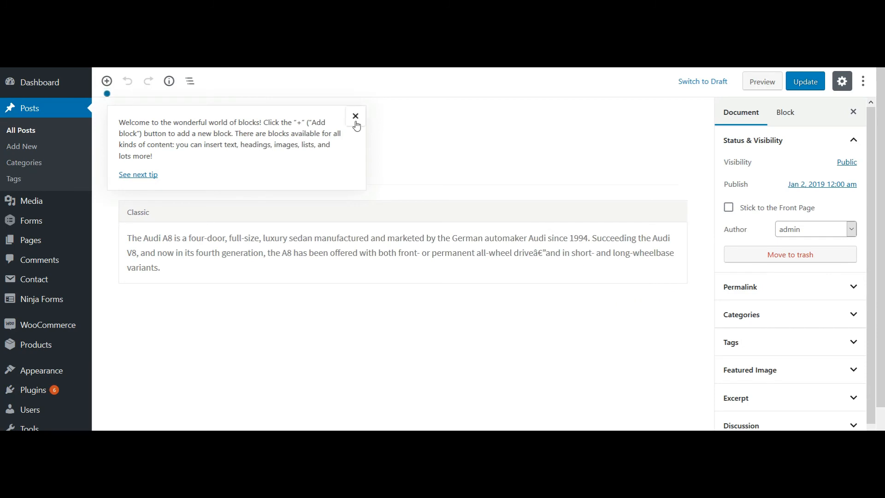
pyautogui.click(355, 115)
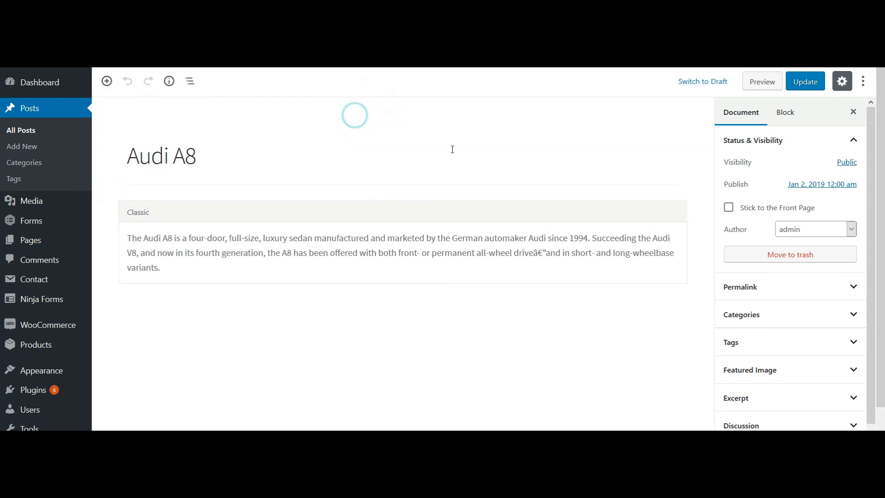
pyautogui.click(754, 353)
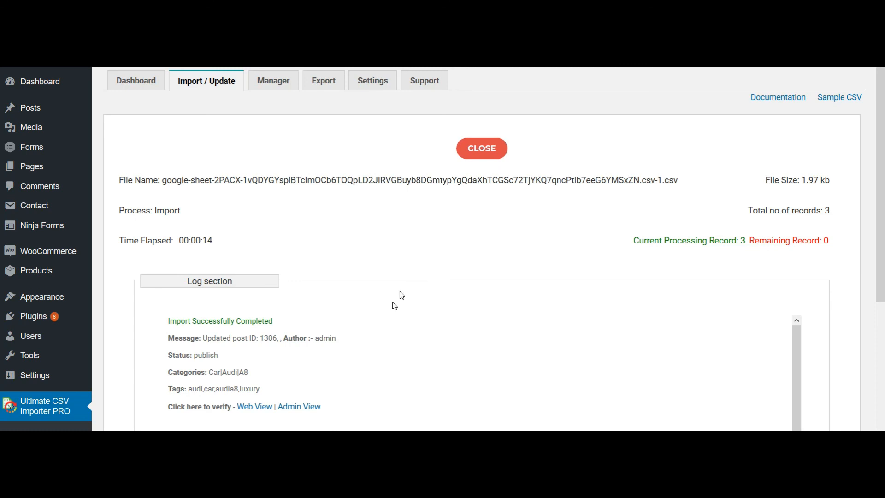
pyautogui.click(299, 408)
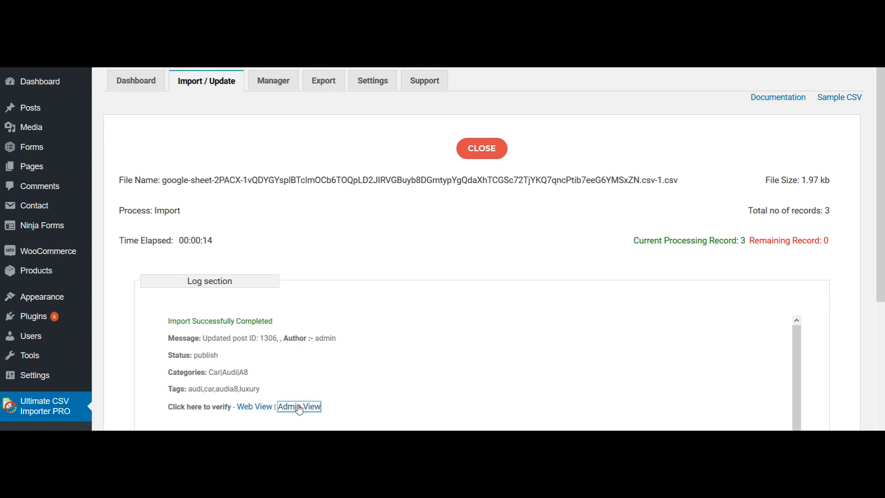